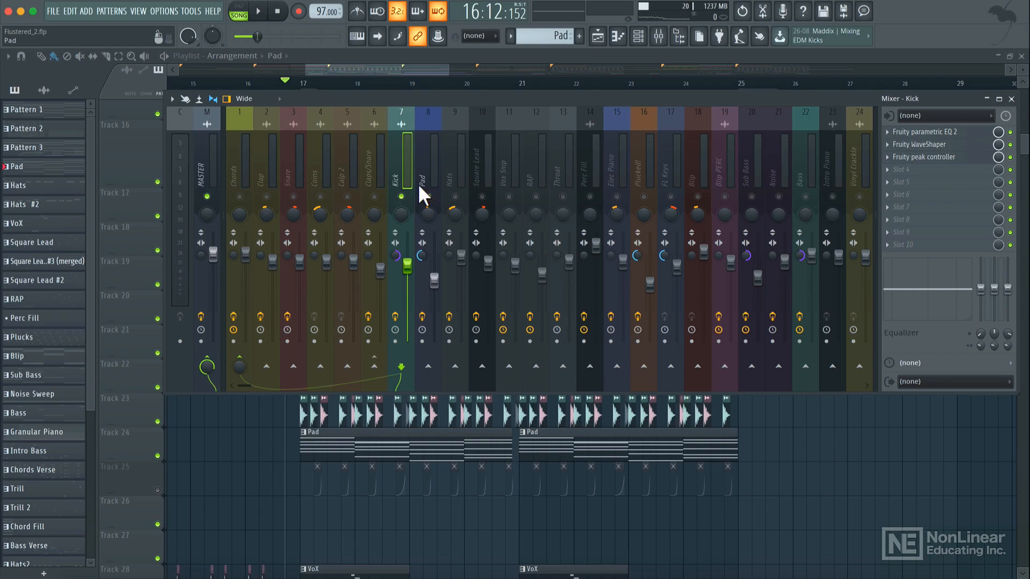
# Audition the Kick and Pad together, and insert Fruity Limiter in compressor mode in the Pad mixer track's fifth effect slot.
pyautogui.press('space')
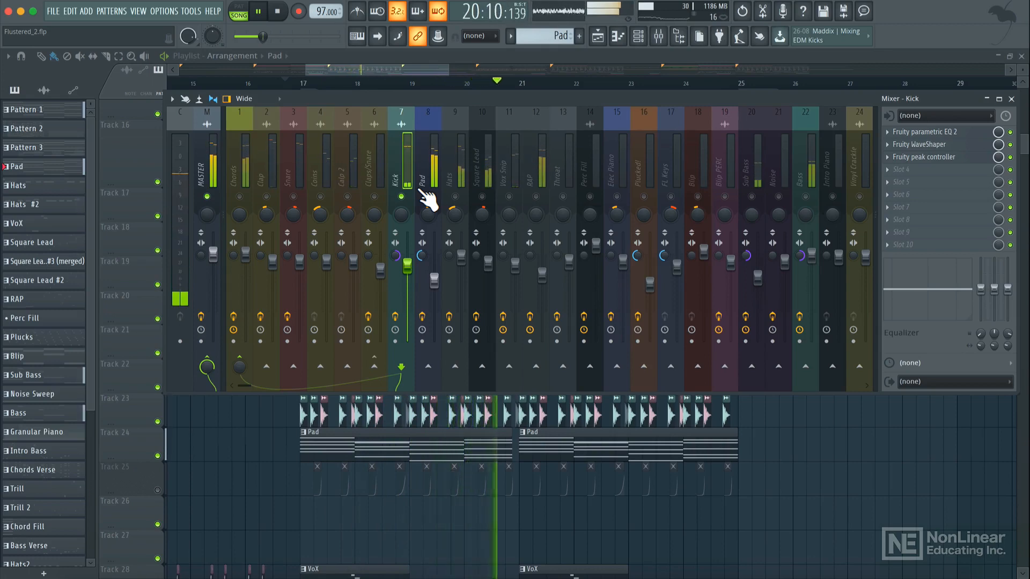
pyautogui.press('space')
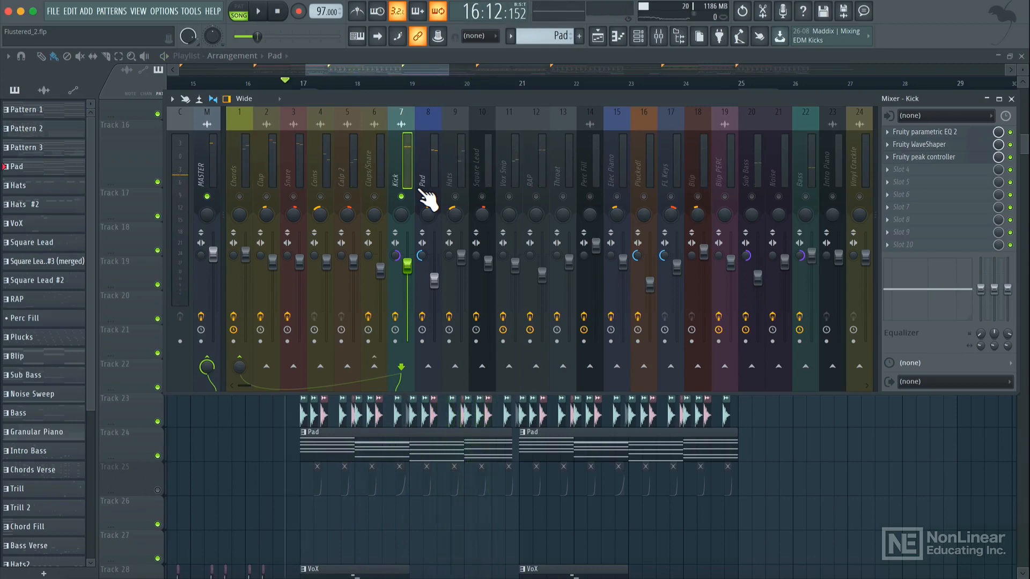
pyautogui.click(427, 146)
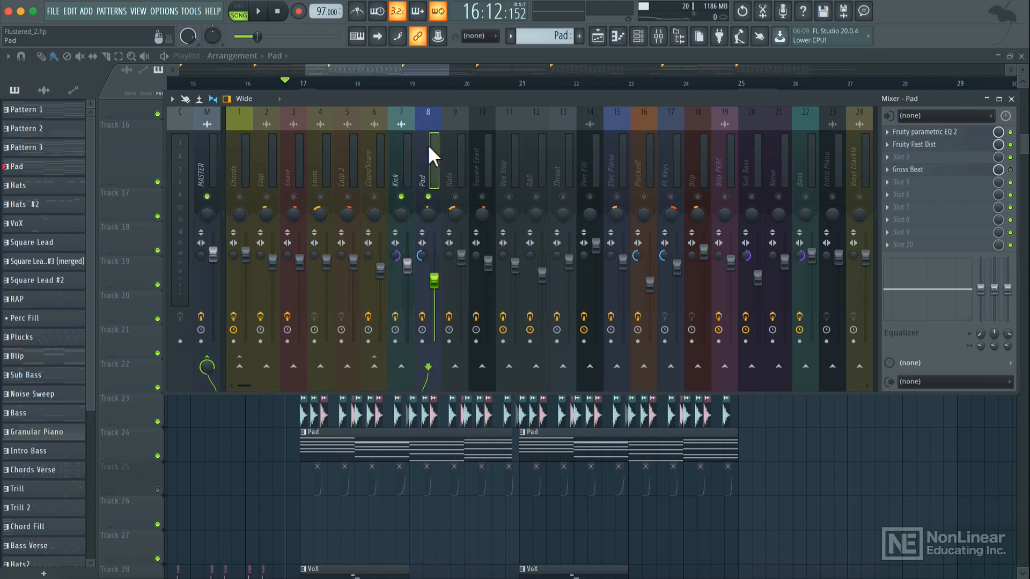
pyautogui.click(905, 182)
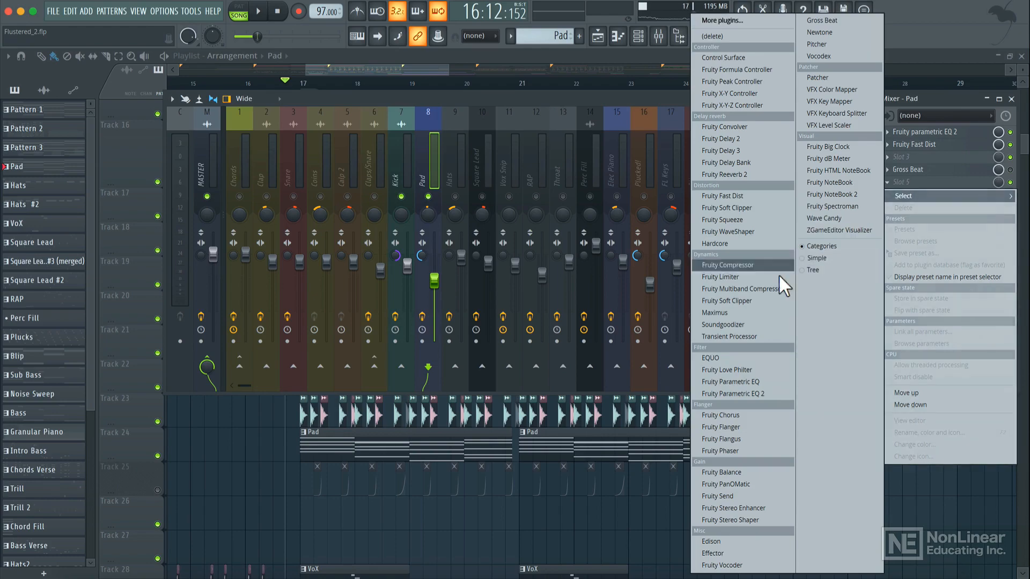
pyautogui.click(746, 277)
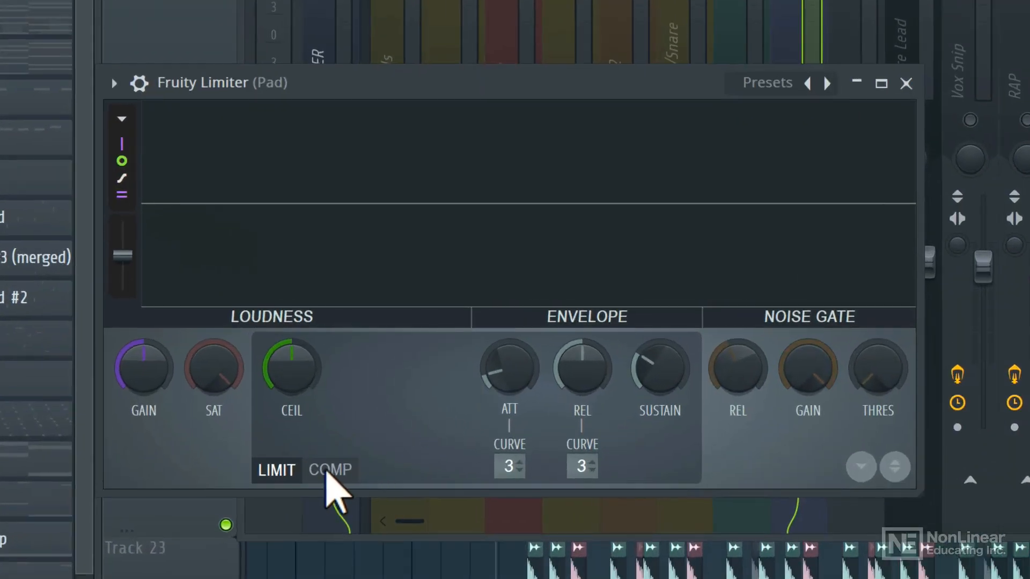
pyautogui.click(280, 427)
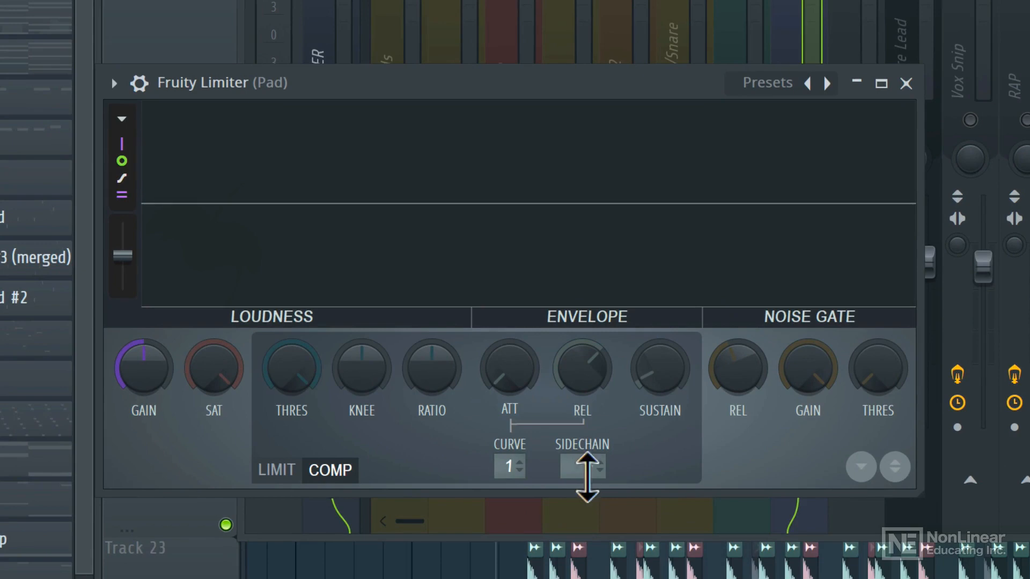
# Check the available sidechain sources in the Pad's Fruity Limiter and close the plugin.
pyautogui.click(587, 476)
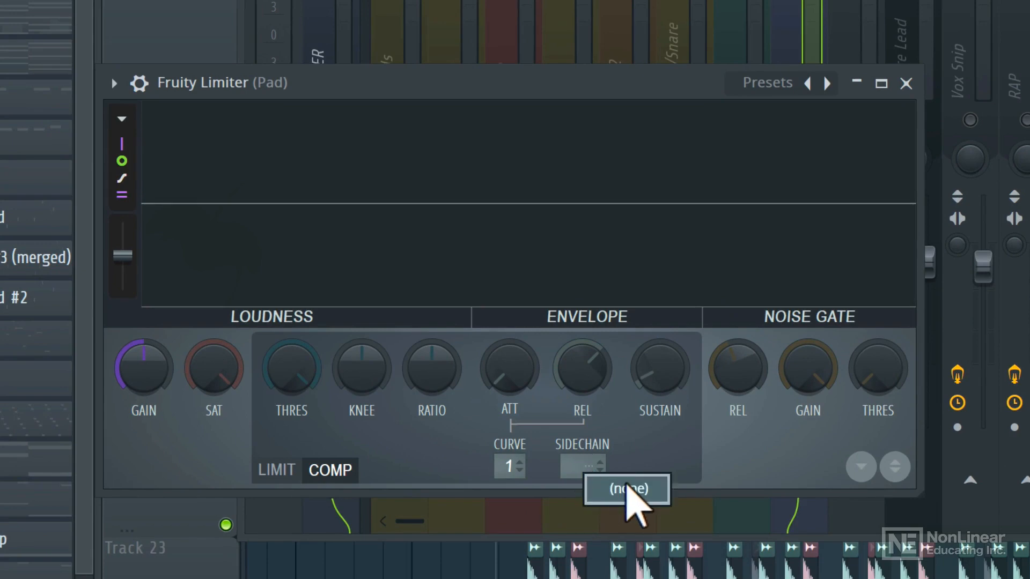
pyautogui.click(638, 447)
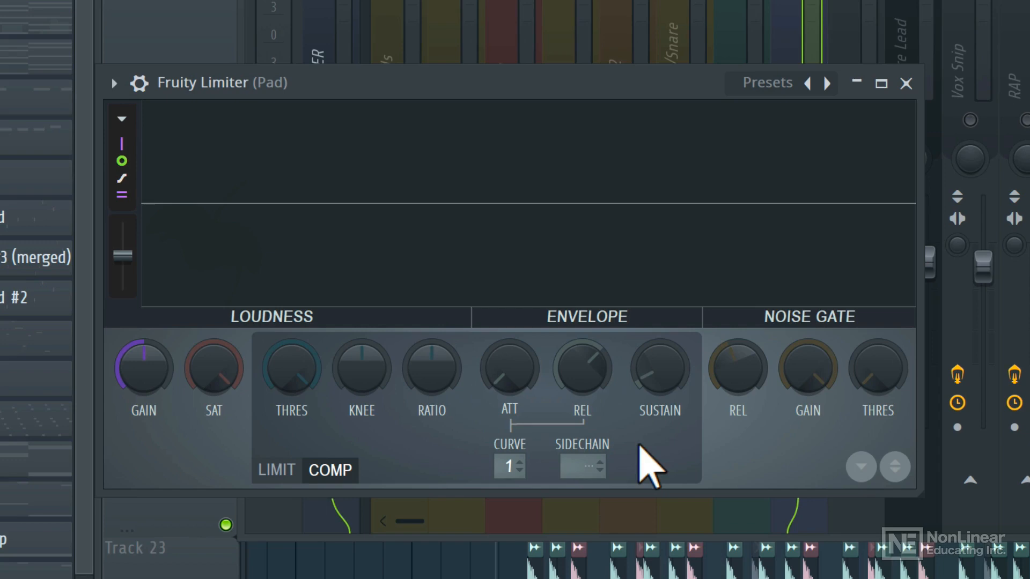
pyautogui.click(906, 83)
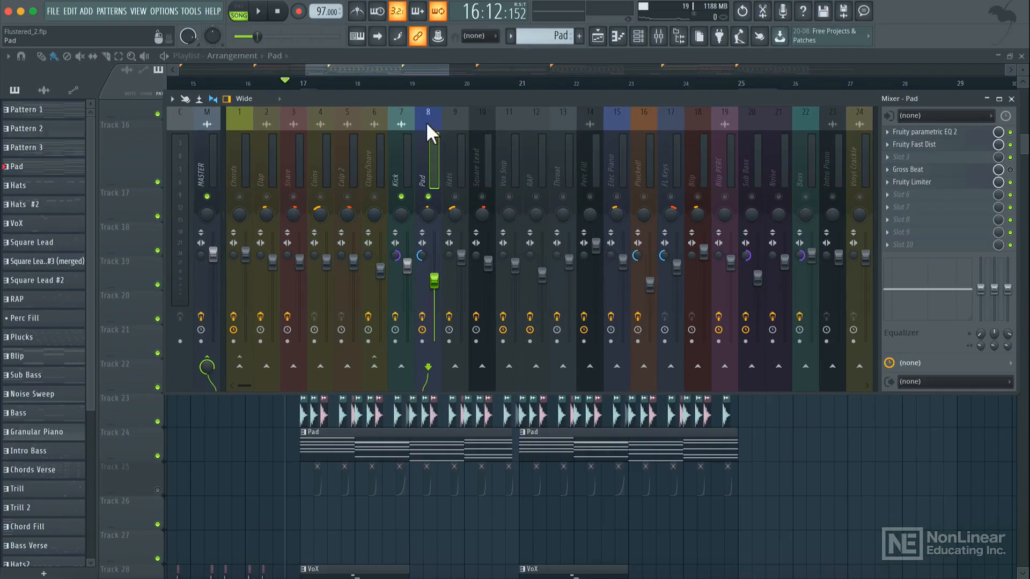
# Route the Kick mixer track to the Pad track as a sidechain.
pyautogui.click(398, 119)
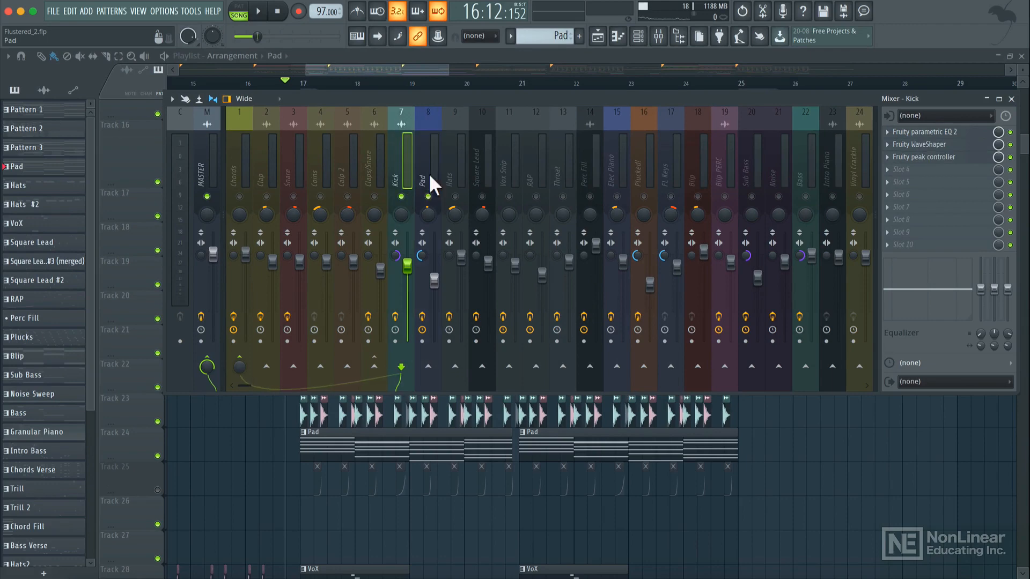
pyautogui.click(430, 121)
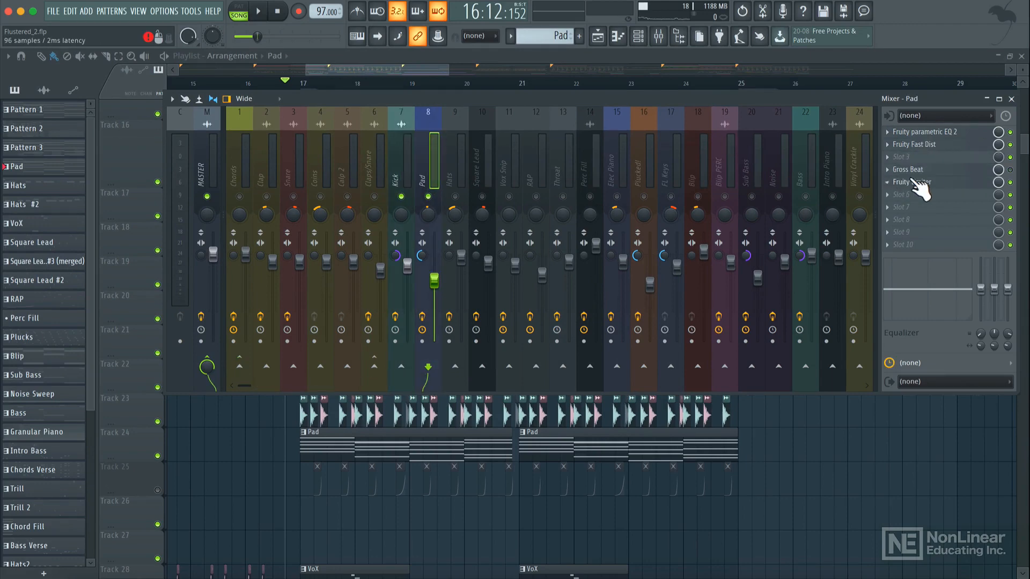
pyautogui.click(399, 118)
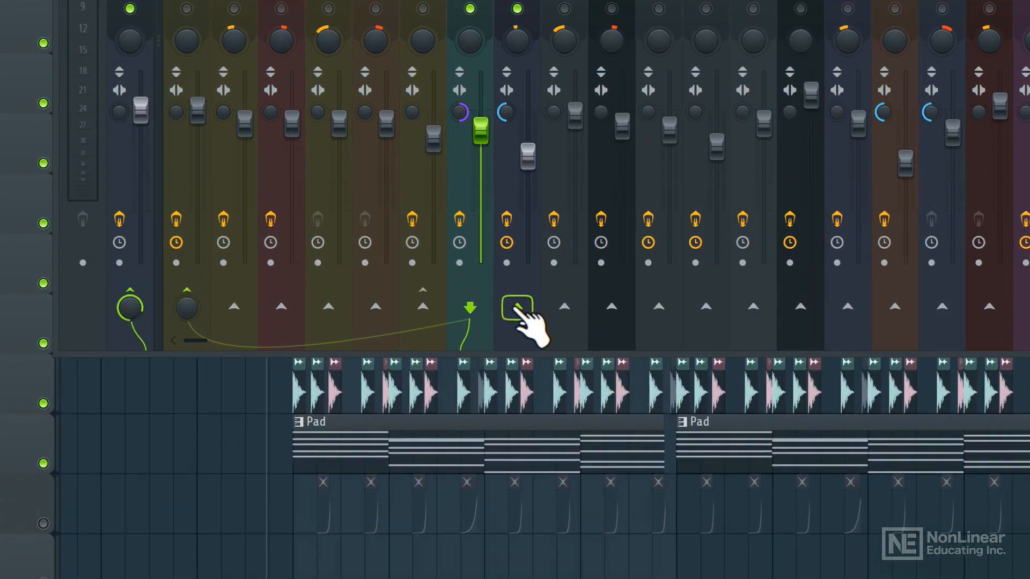
pyautogui.rightClick(427, 368)
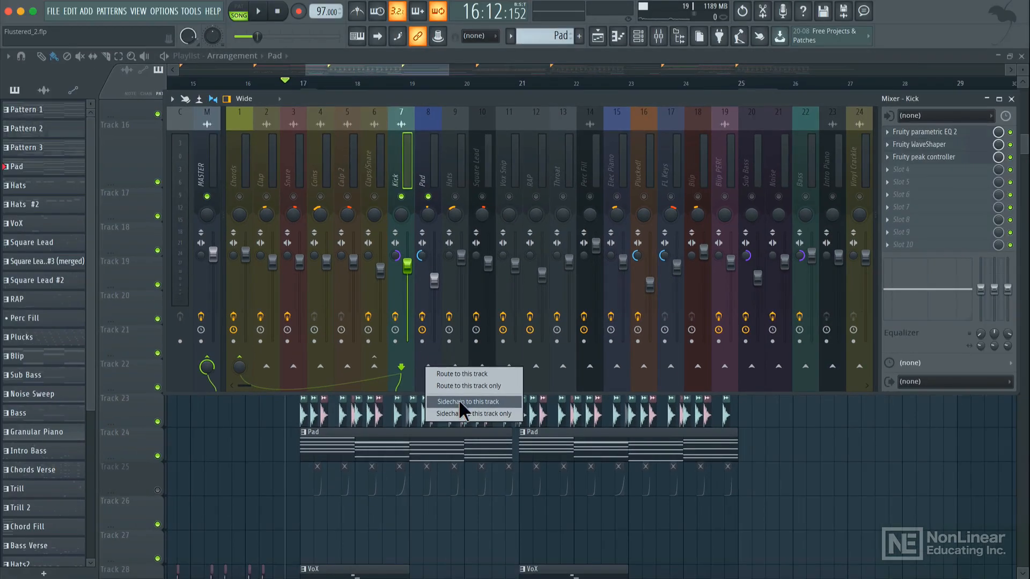
pyautogui.click(459, 401)
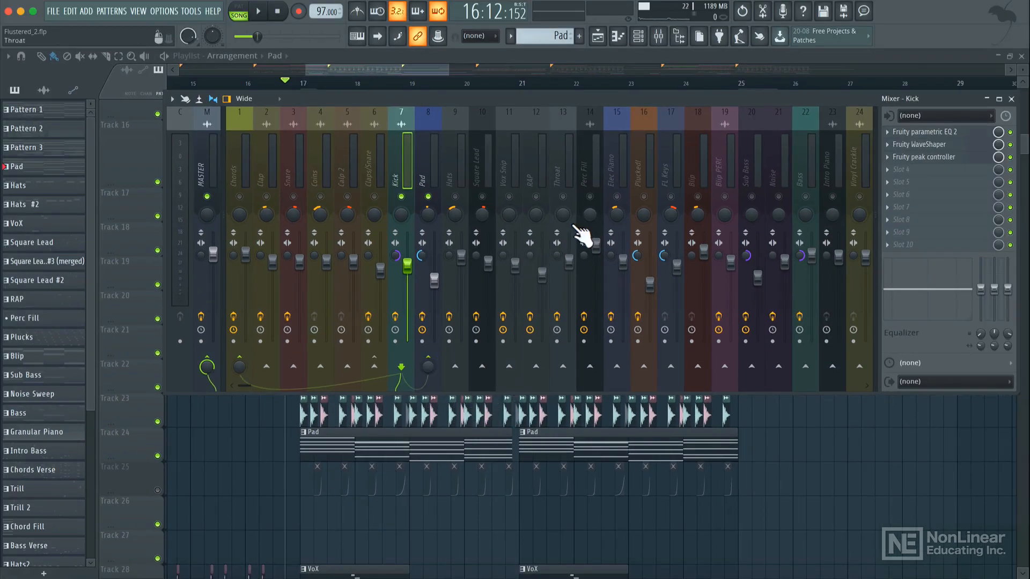
# Reopen the Pad track's Fruity Limiter and set its sidechain input to 1.
pyautogui.click(429, 125)
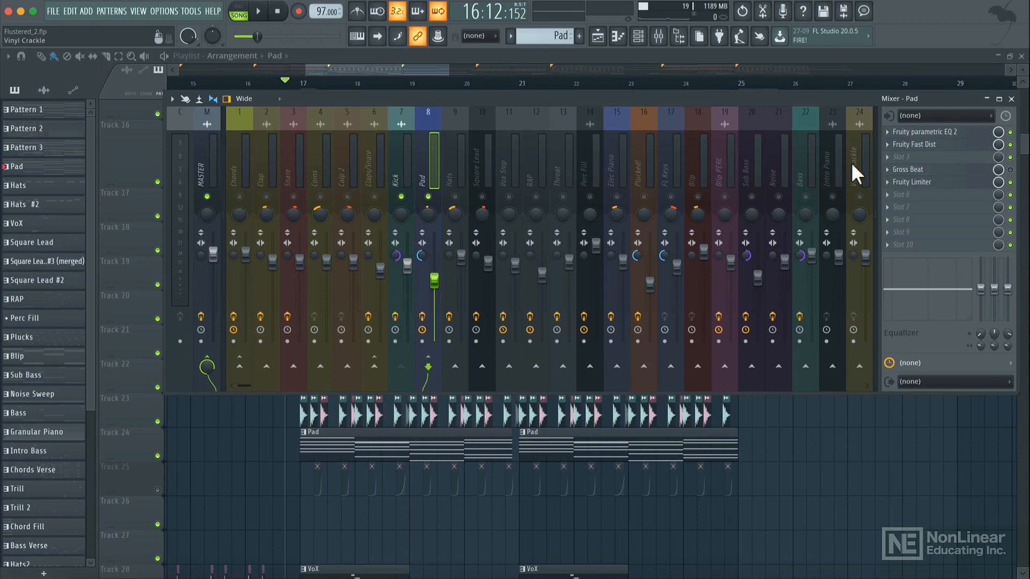
pyautogui.click(913, 182)
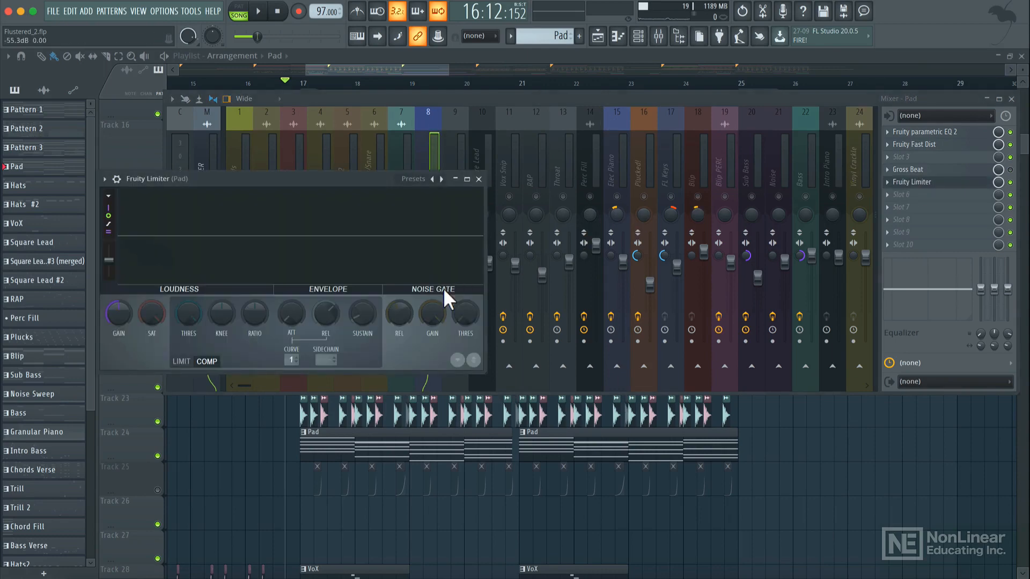
pyautogui.click(327, 360)
pyautogui.click(352, 381)
# Lower the Pad compressor's threshold and raise its ratio while auditioning the song, and close the plugin.
pyautogui.press('space')
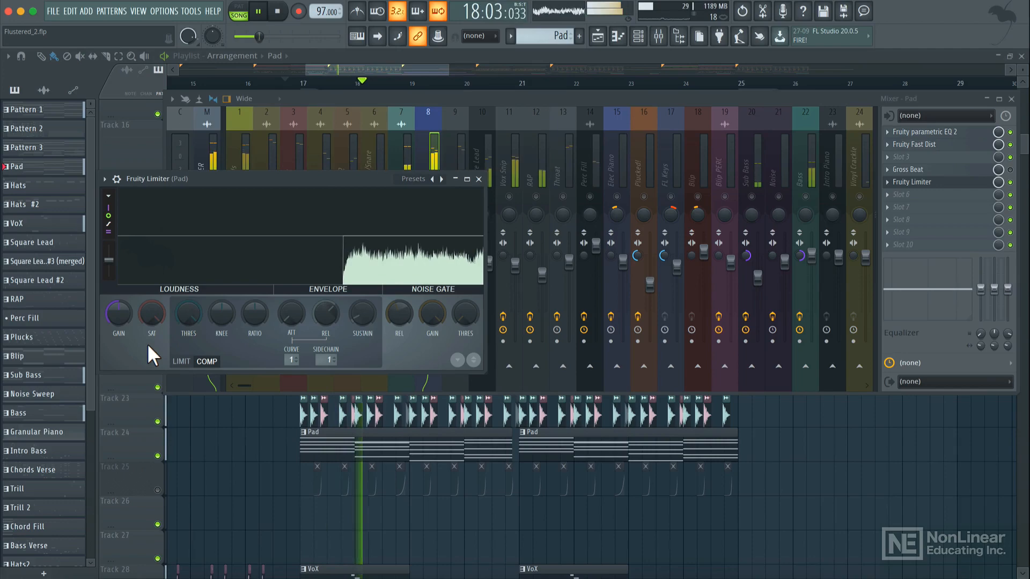
pyautogui.press('space')
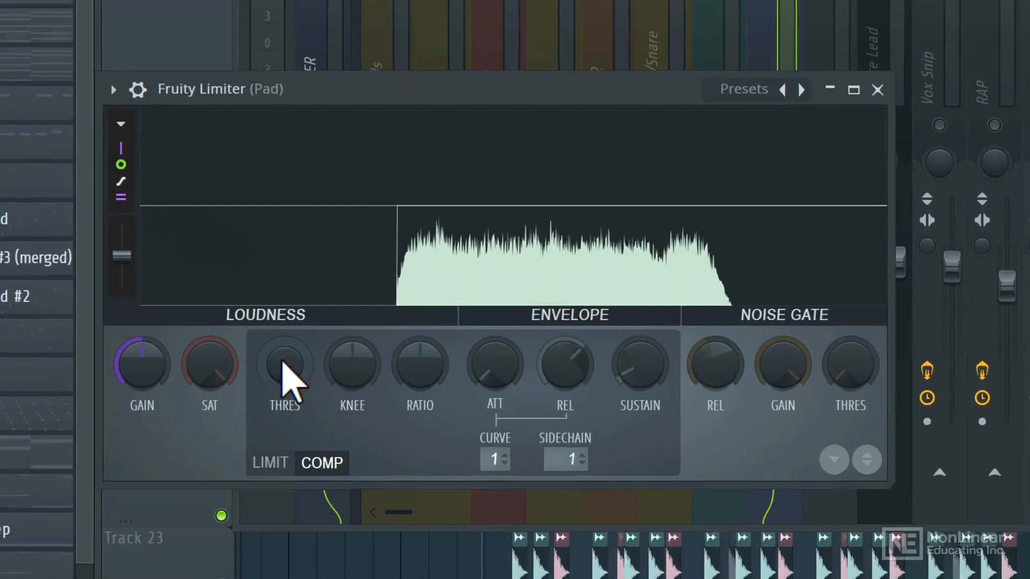
pyautogui.moveTo(283, 362); pyautogui.dragTo(282, 421)
pyautogui.press('space')
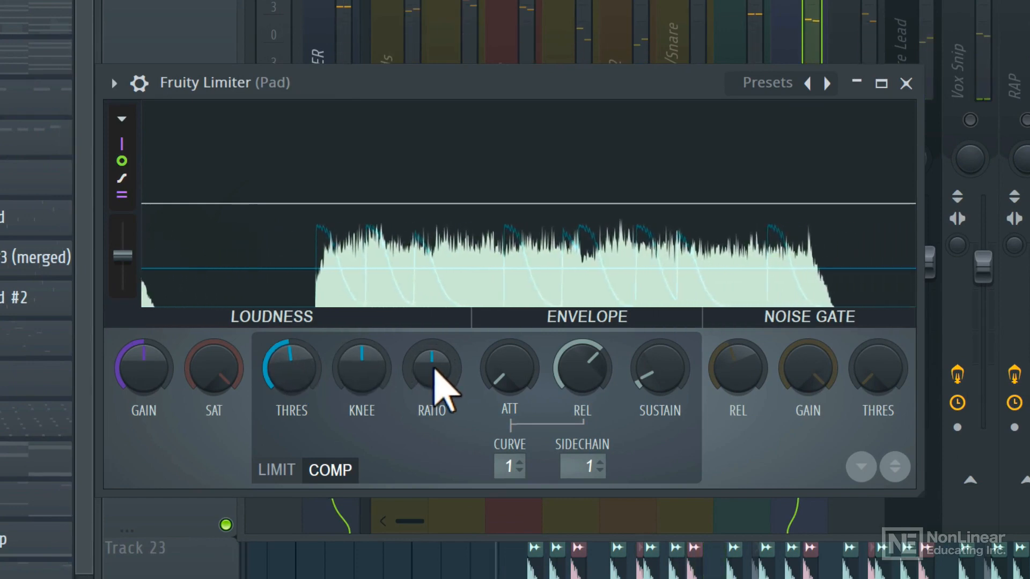
pyautogui.moveTo(434, 370); pyautogui.dragTo(433, 334)
pyautogui.moveTo(301, 361)
pyautogui.mouseDown()
pyautogui.moveTo(301, 384)
pyautogui.moveTo(294, 375)
pyautogui.mouseUp()
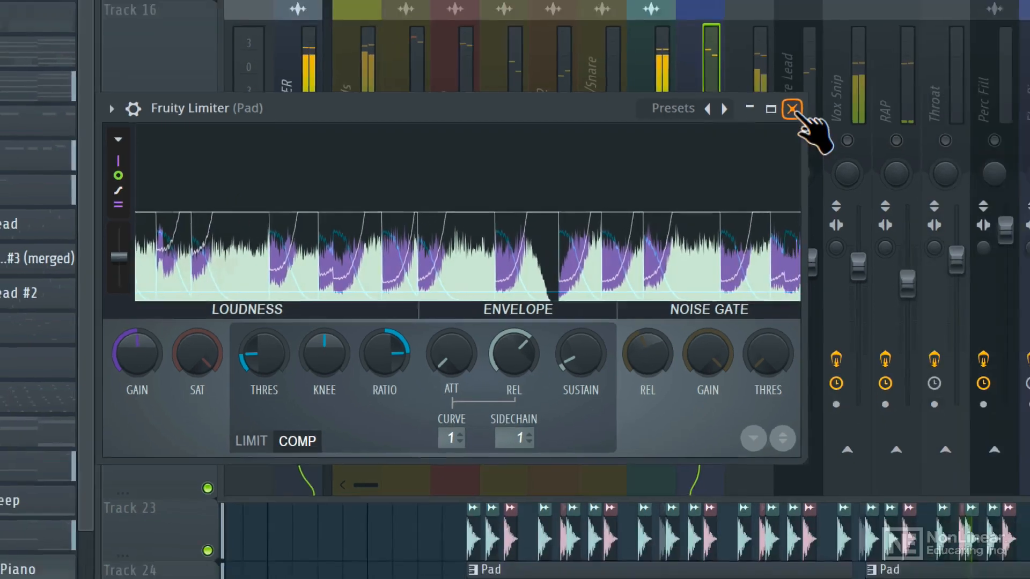
pyautogui.click(905, 83)
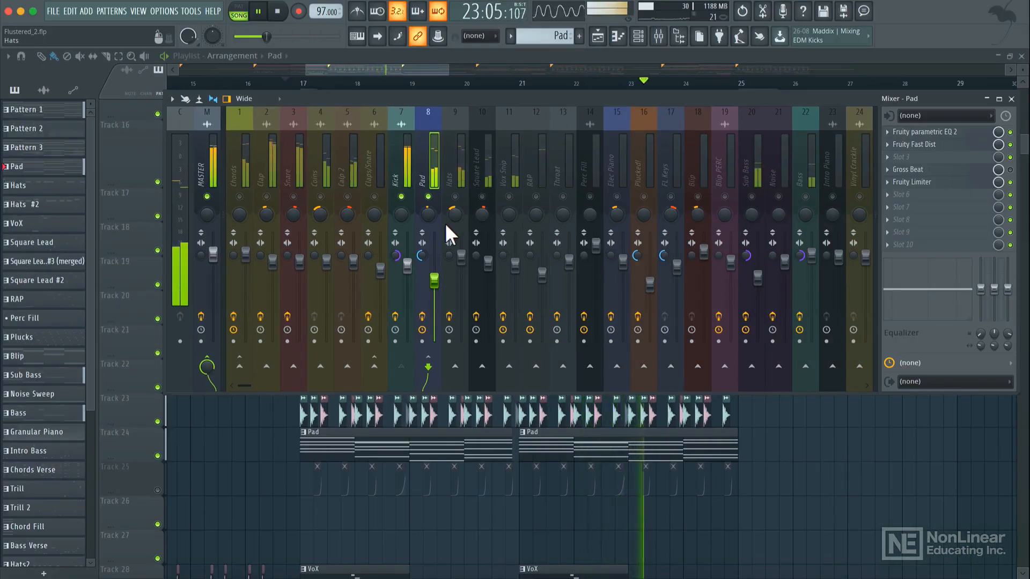
pyautogui.press('space')
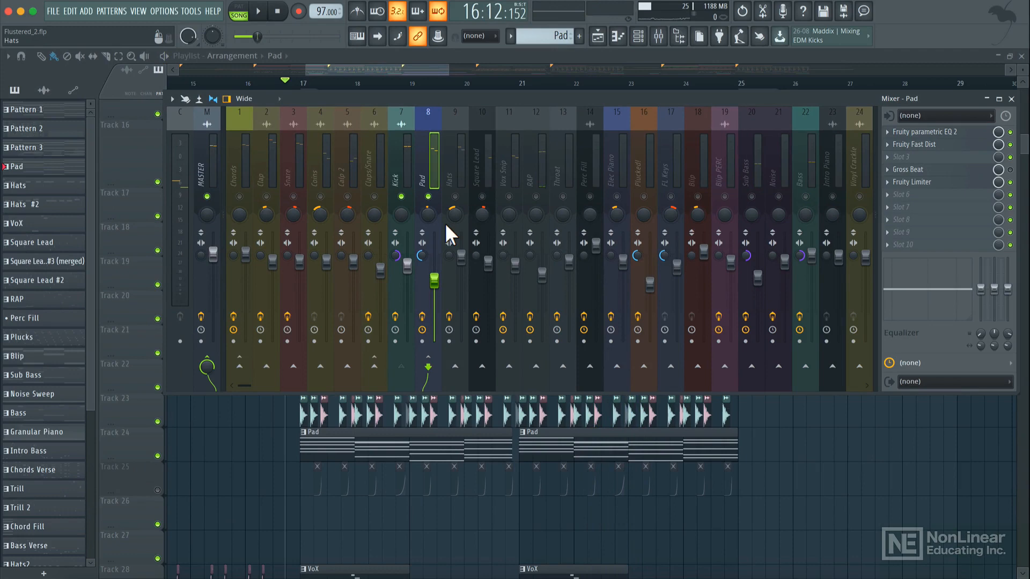
# Turn off solo so all mixer tracks are enabled, and play the full mix.
pyautogui.click(428, 196)
pyautogui.rightClick(428, 196)
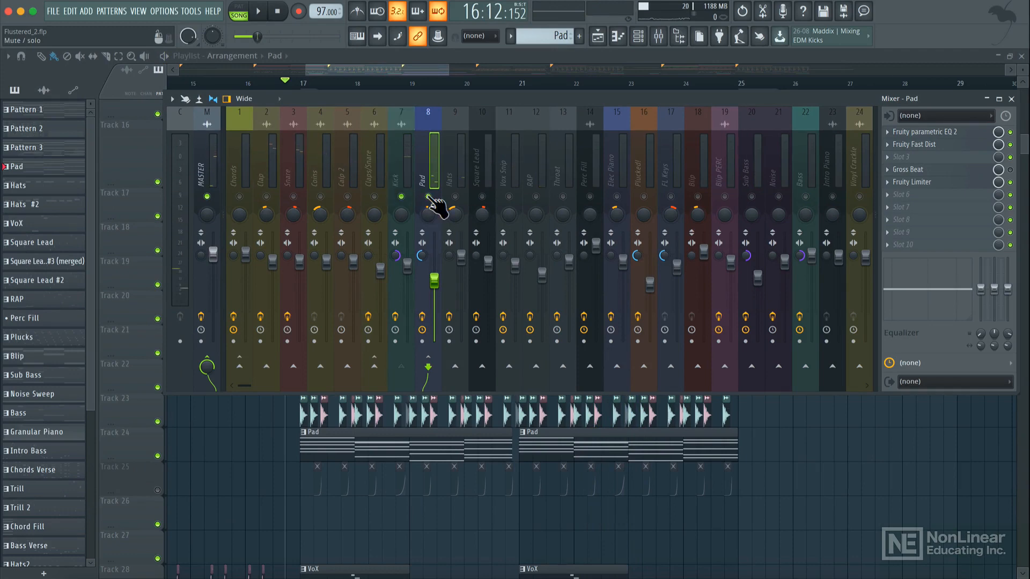
pyautogui.rightClick(428, 197)
pyautogui.press('space')
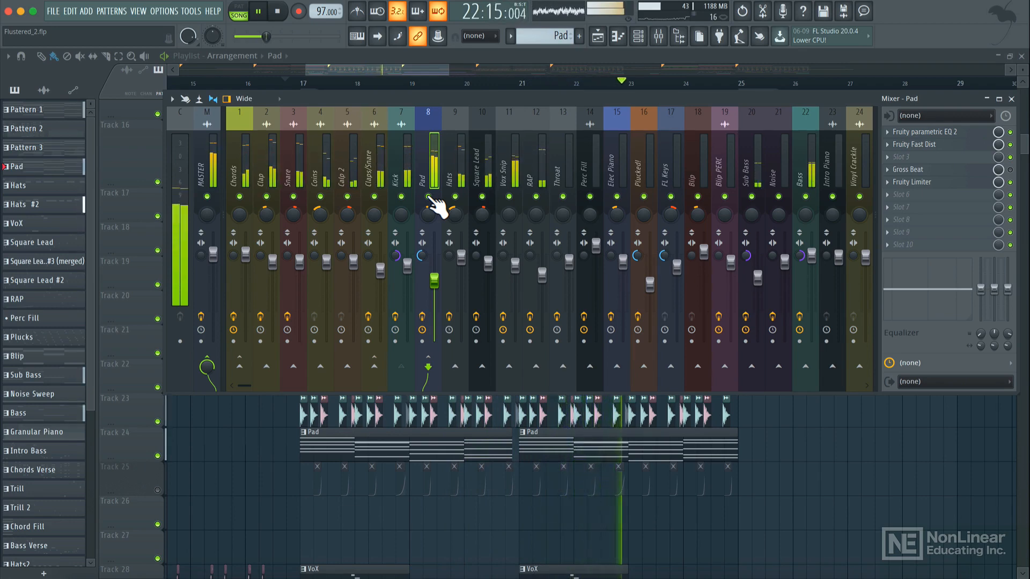
pyautogui.press('space')
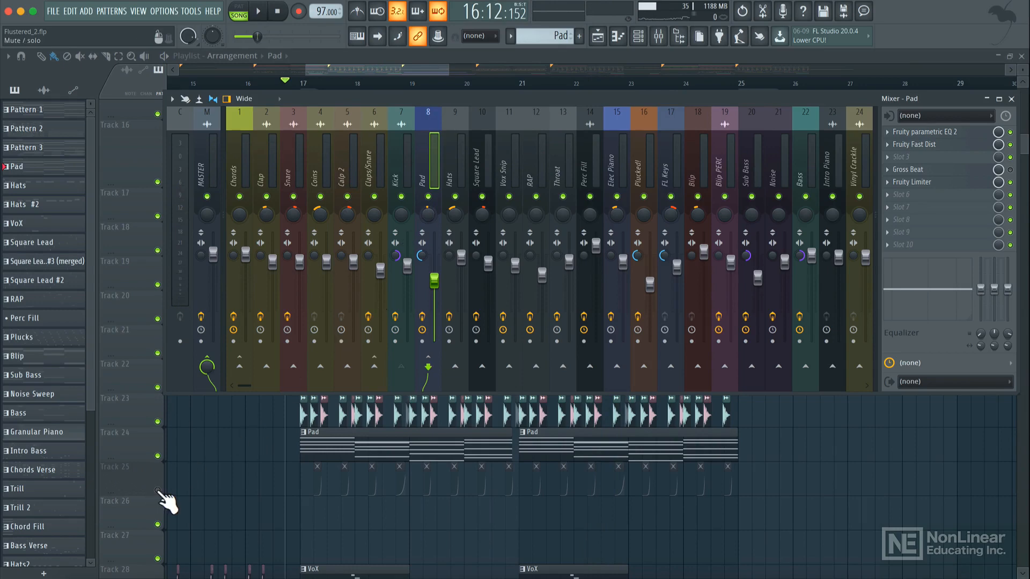
# Unmute the automation clips on playlist Track 25 and play the full mix with the mixer open.
pyautogui.press('F9')
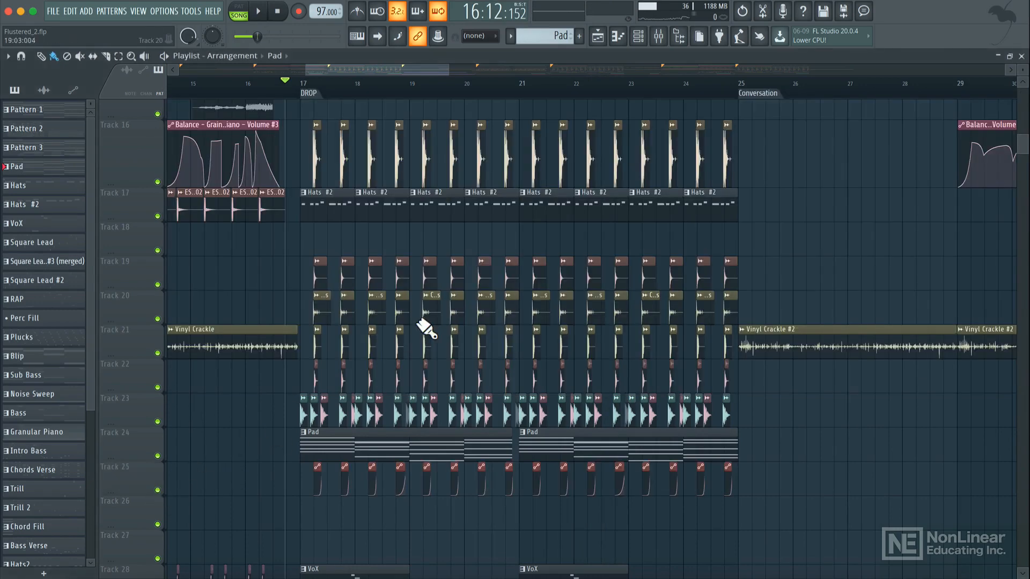
pyautogui.click(659, 36)
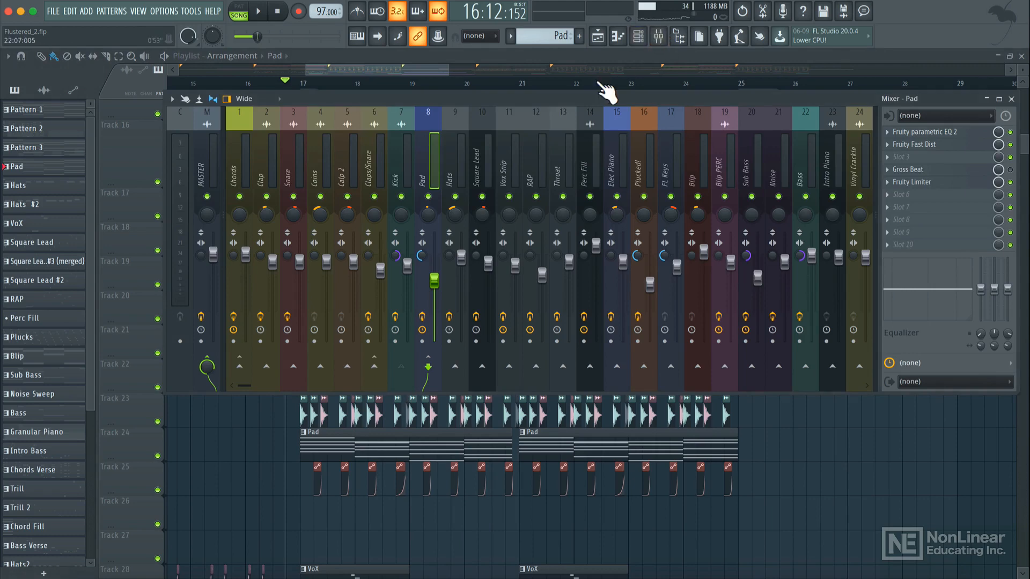
pyautogui.press('space')
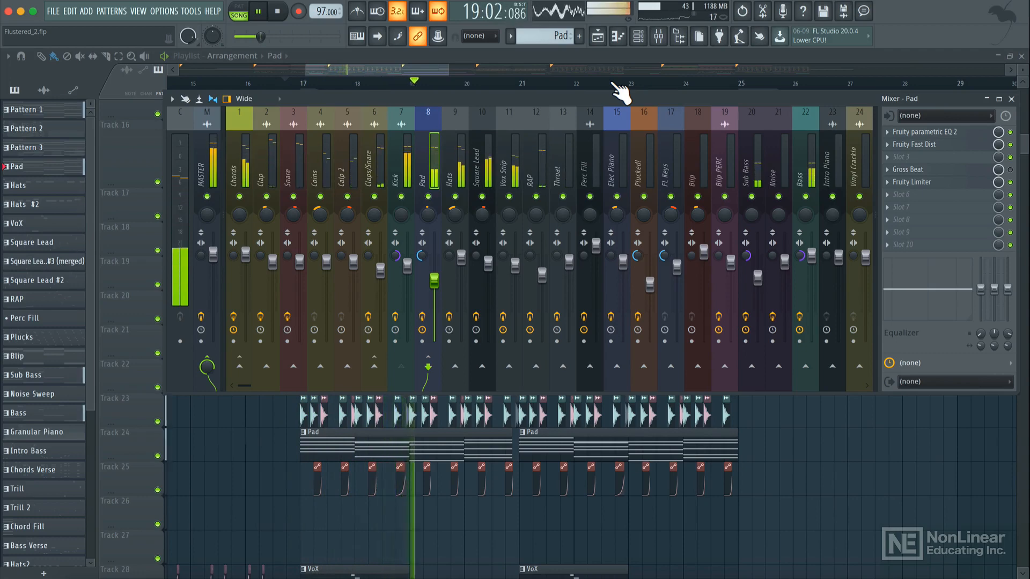
pyautogui.press('space')
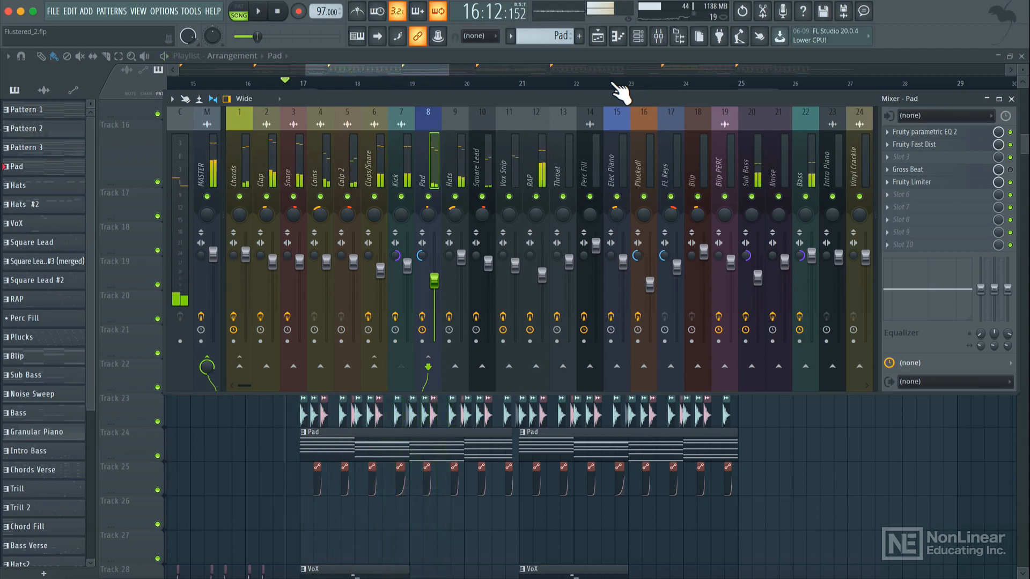